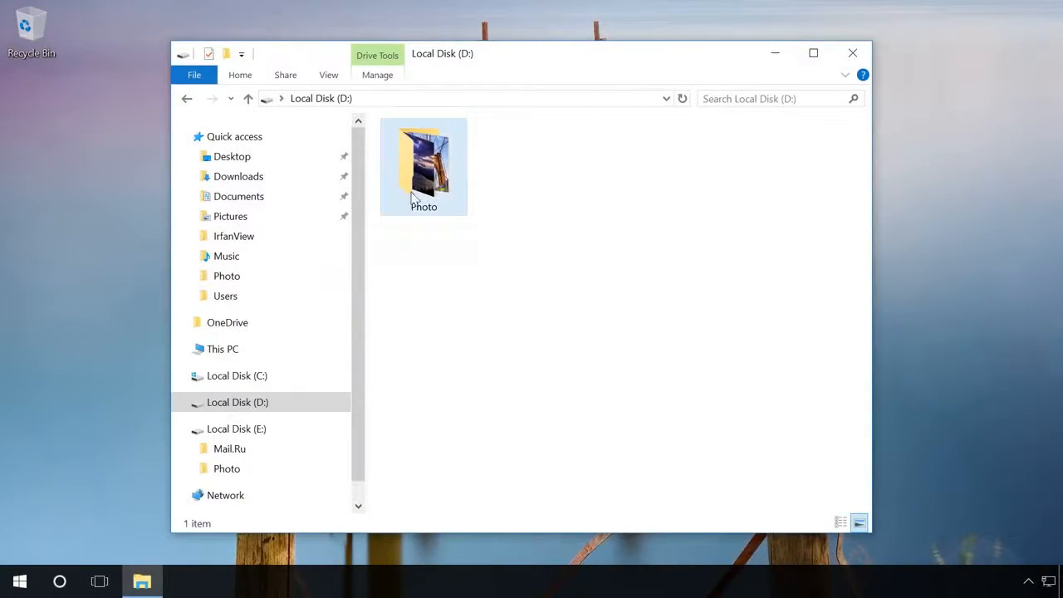
Permanently delete the Photo folder from Local Disk (D:), bypassing the Recycle Bin
left_click(451, 175)
key("shift+Delete")
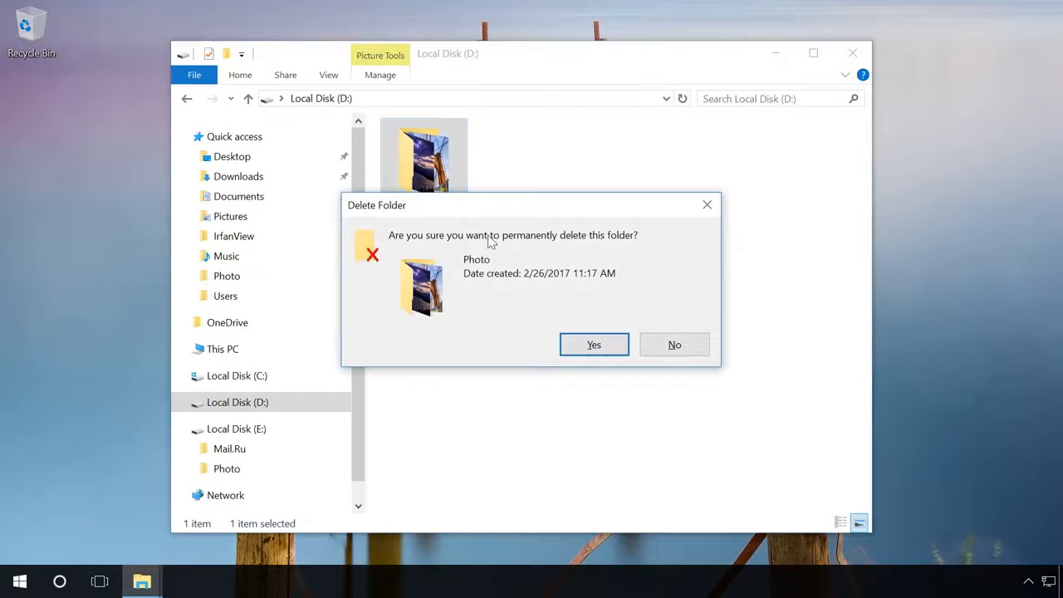
left_click(582, 346)
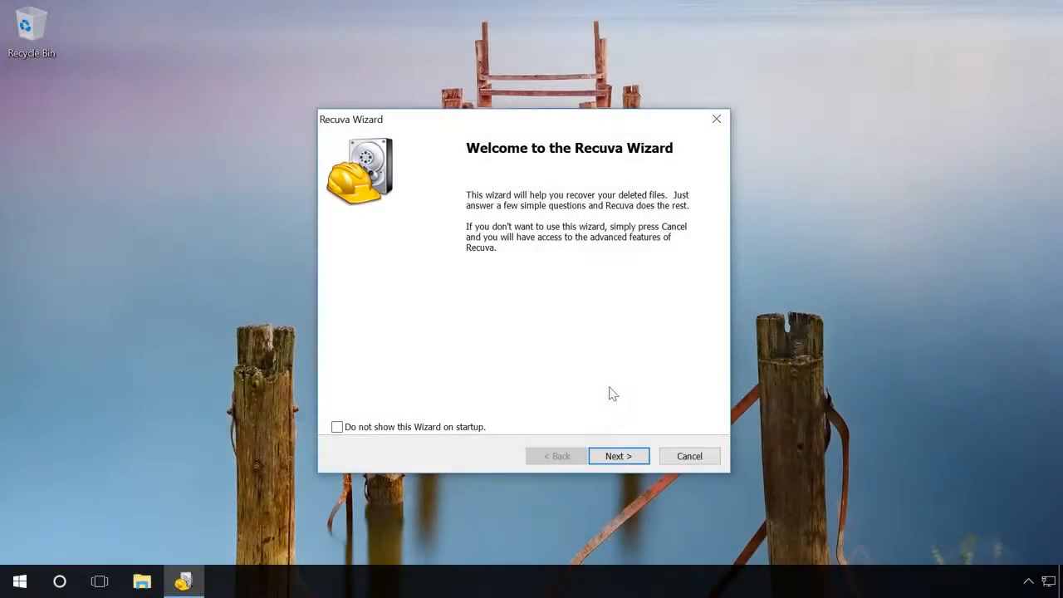
Scan Local Disk (D:) for deleted files of all types with the Recuva wizard, leaving Deep Scan off
left_click(615, 458)
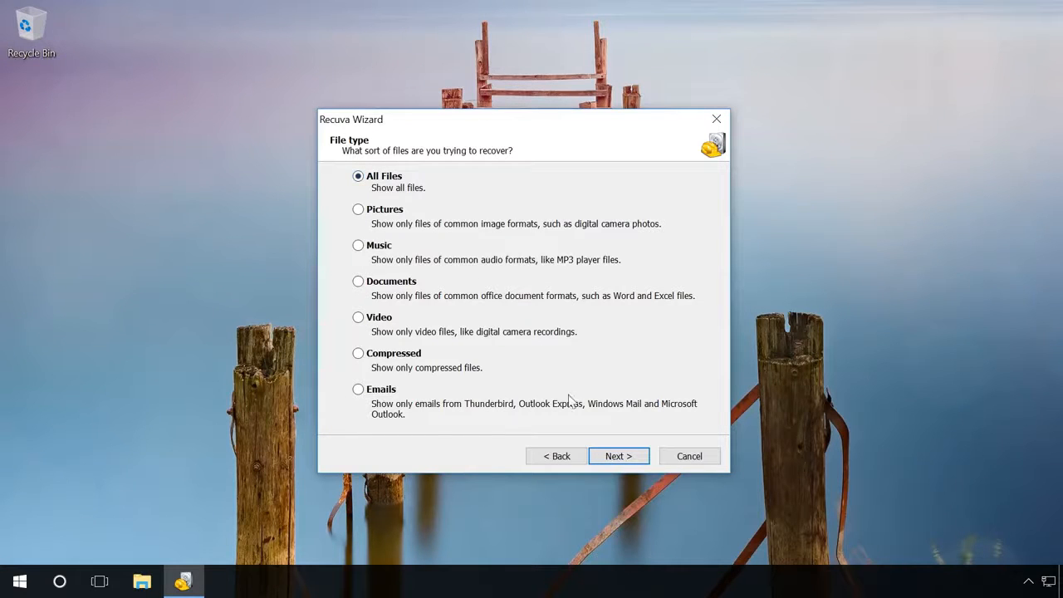
left_click(611, 458)
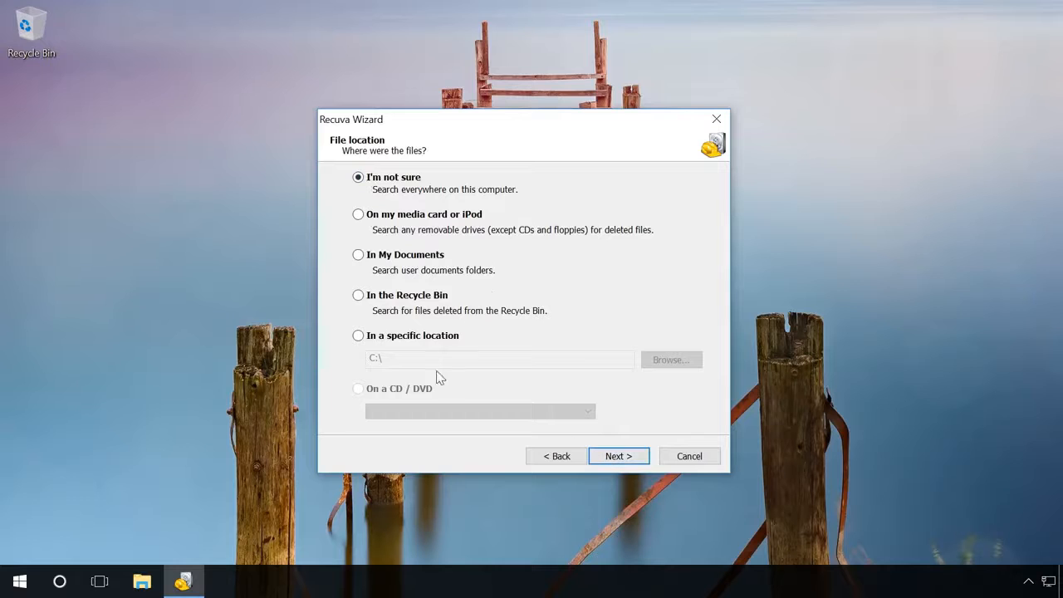
left_click(359, 335)
left_click(664, 359)
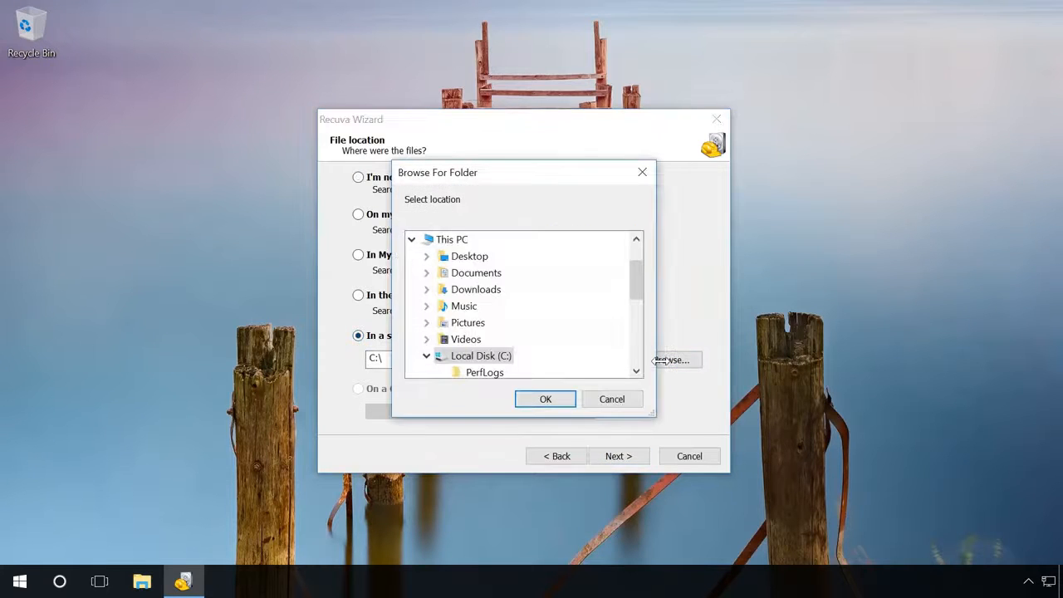
left_click(426, 356)
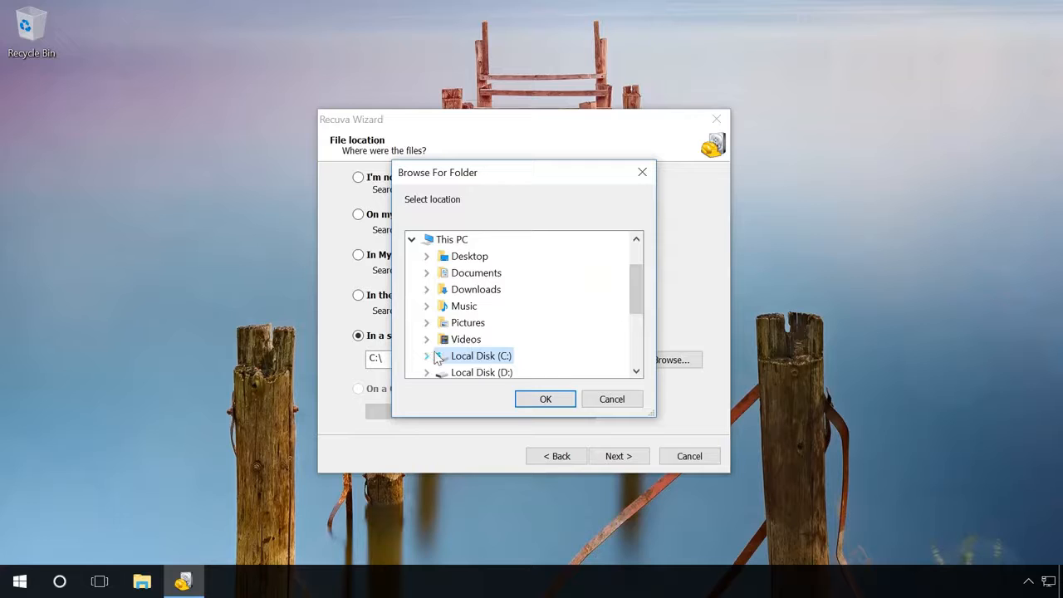
scroll(465, 345, "down", 1)
left_click(474, 324)
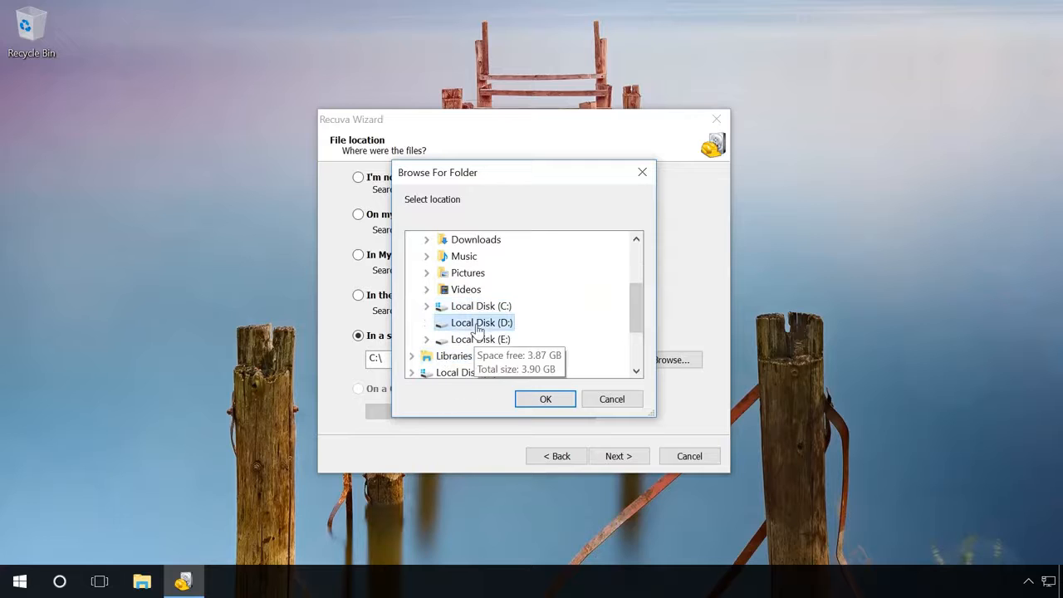
left_click(545, 398)
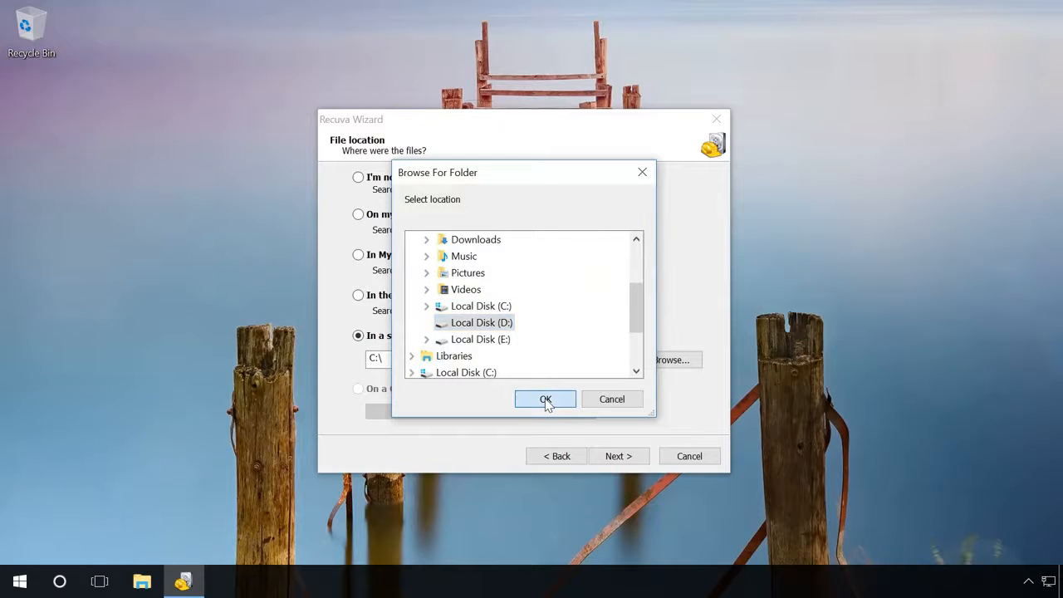
left_click(611, 459)
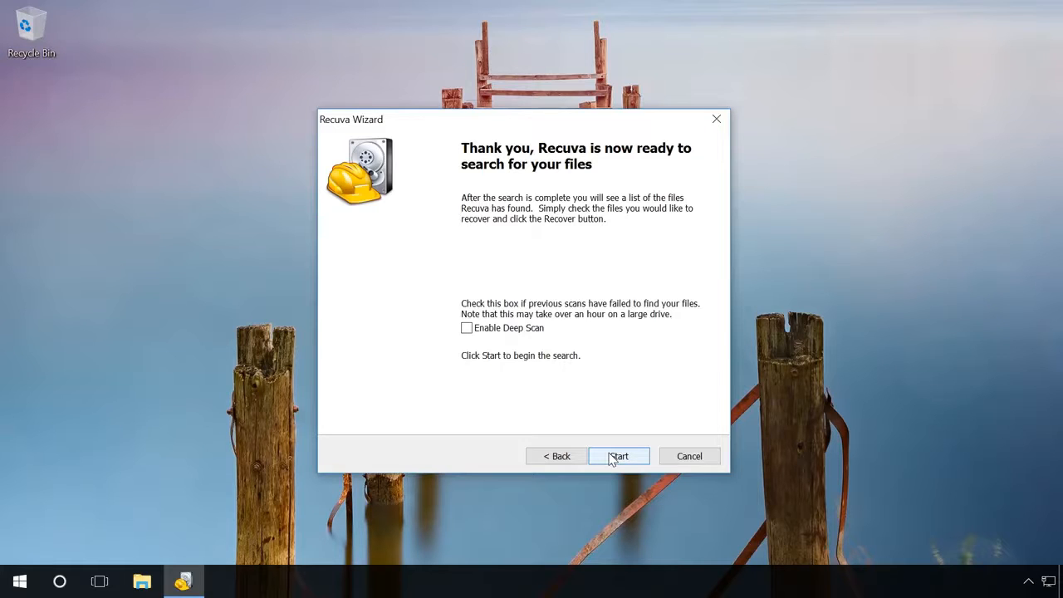
left_click(618, 456)
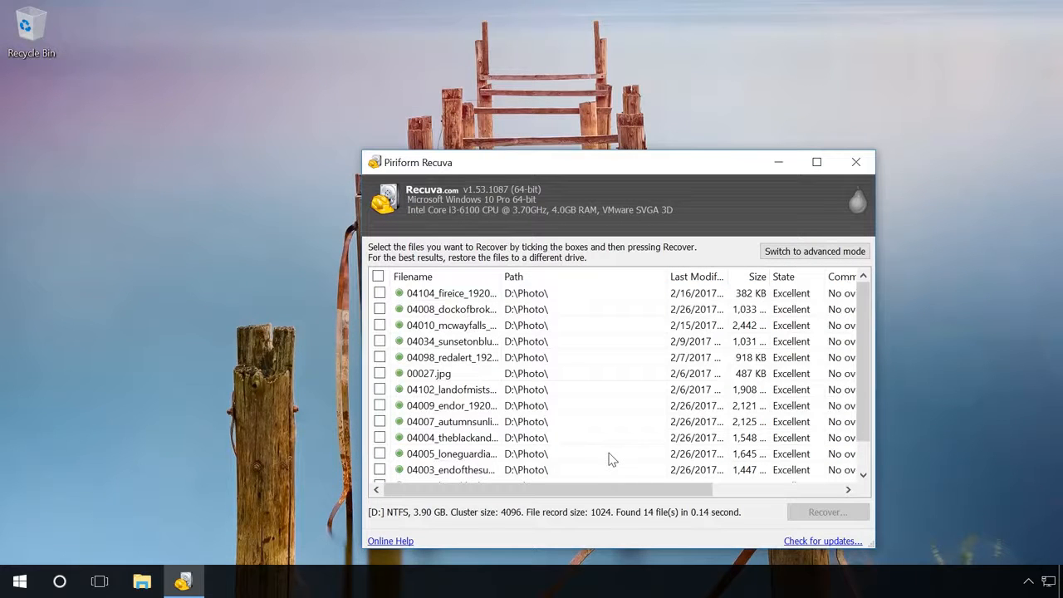
Mark the first eight found files for recovery, from 04104_fireice through 04009_endor
left_click_drag(553, 171, 461, 108)
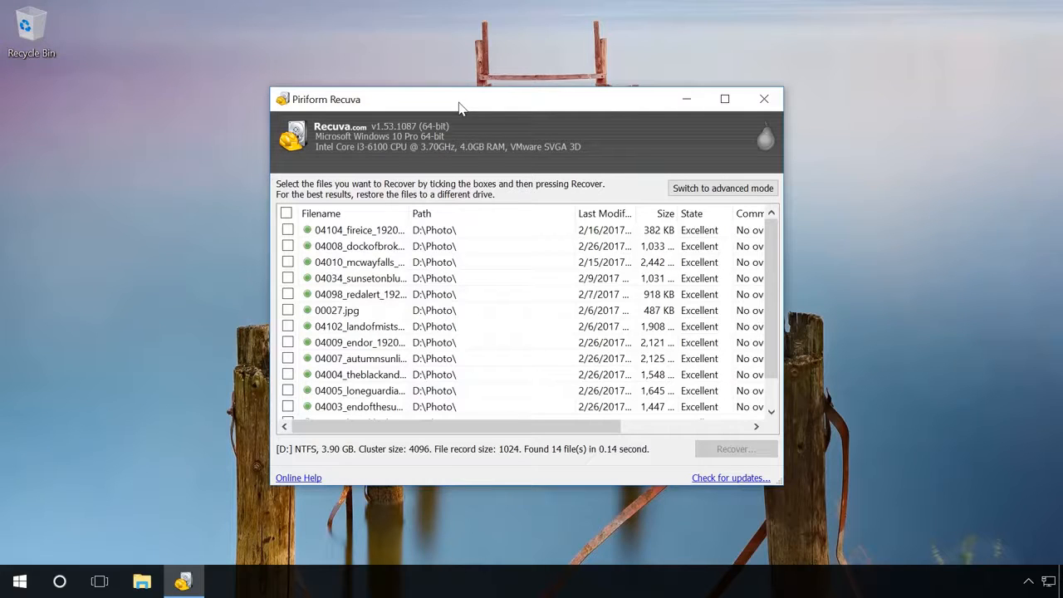
left_click(287, 230)
left_click(287, 246)
left_click(288, 262)
left_click(287, 278)
left_click(287, 294)
left_click(287, 310)
left_click(287, 327)
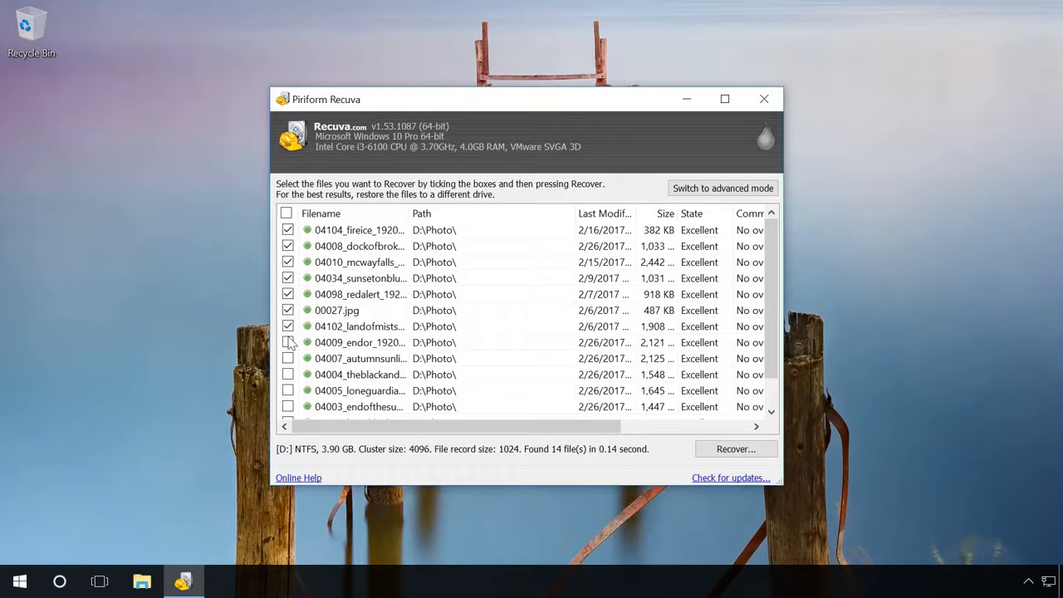
left_click(287, 342)
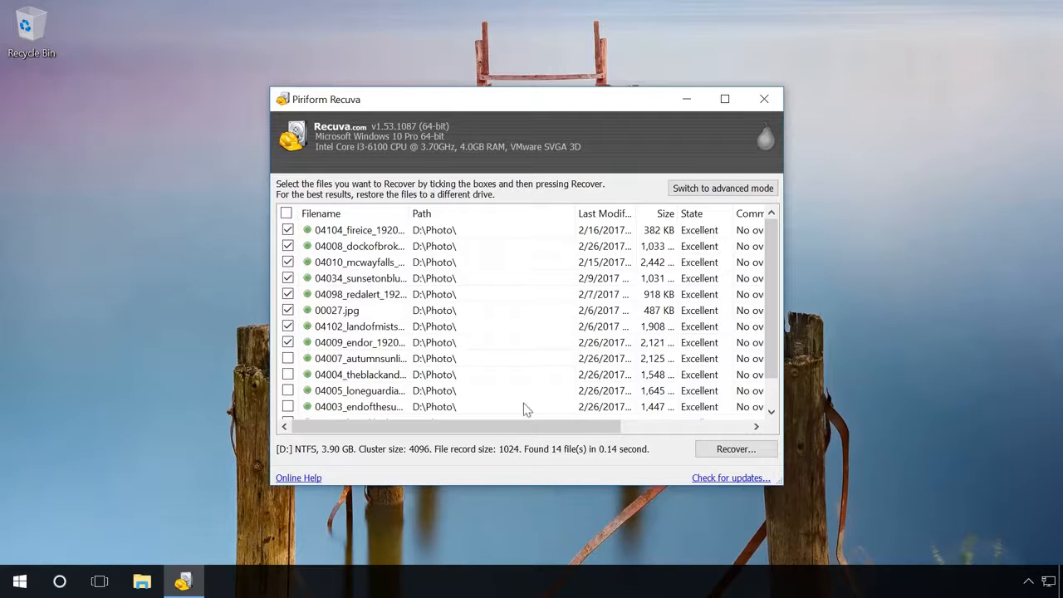
Recover the marked files into a newly made folder on the Desktop, keeping the name New folder
left_click(726, 449)
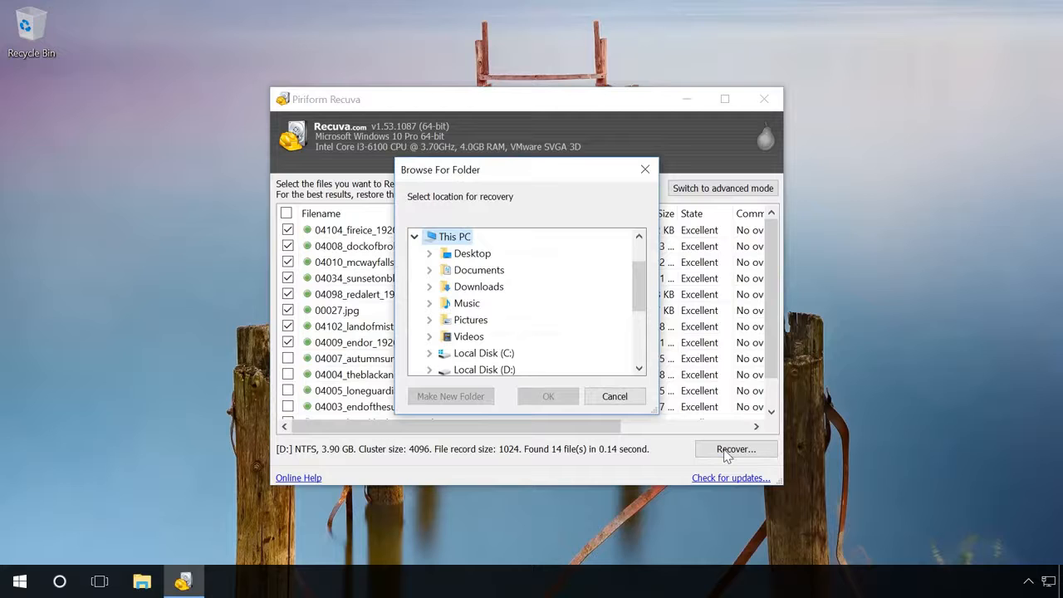
left_click(471, 254)
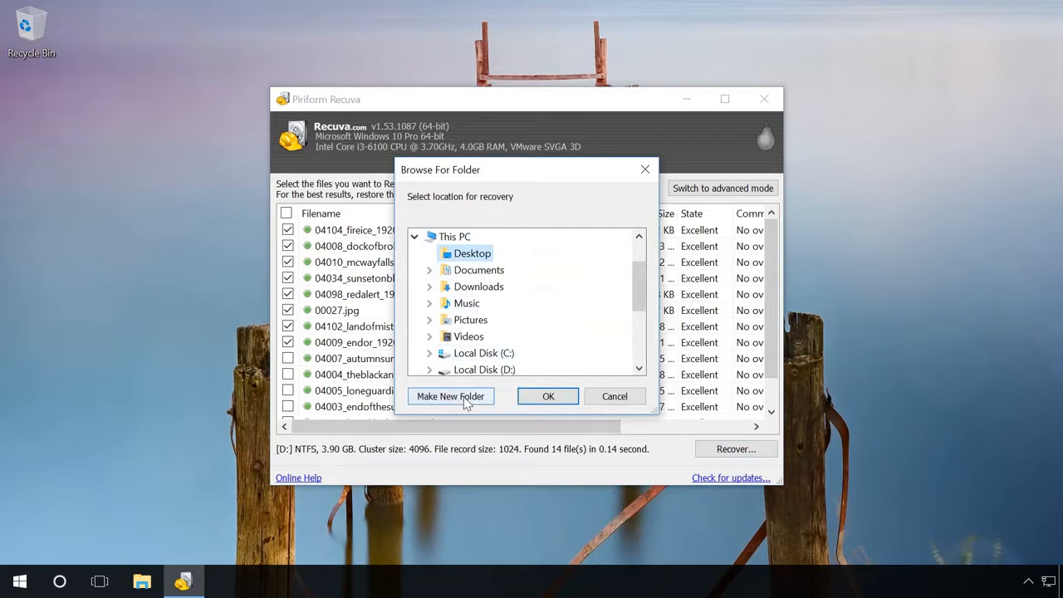
left_click(467, 397)
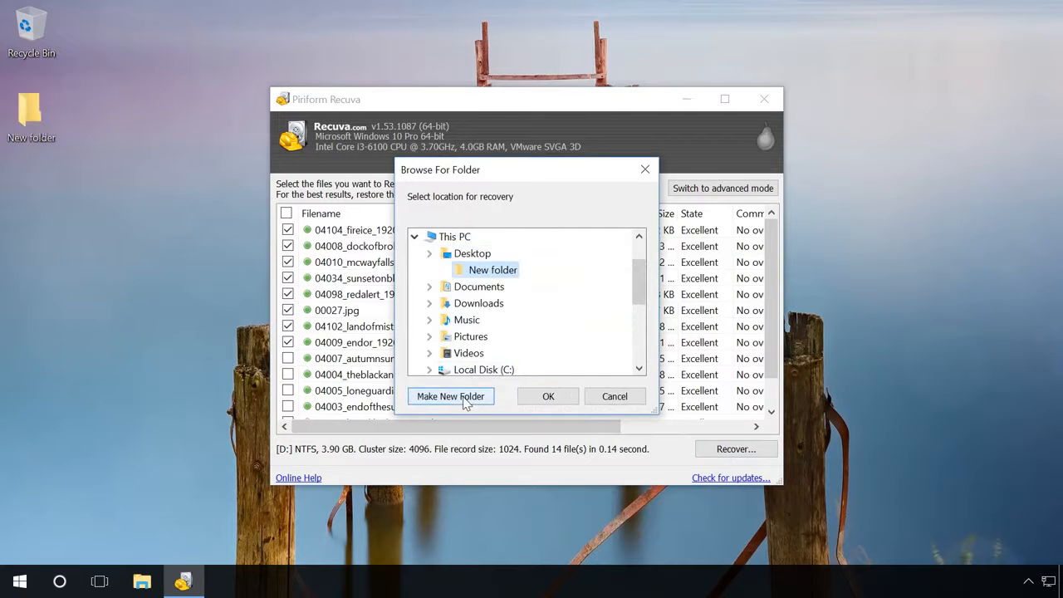
left_click(547, 397)
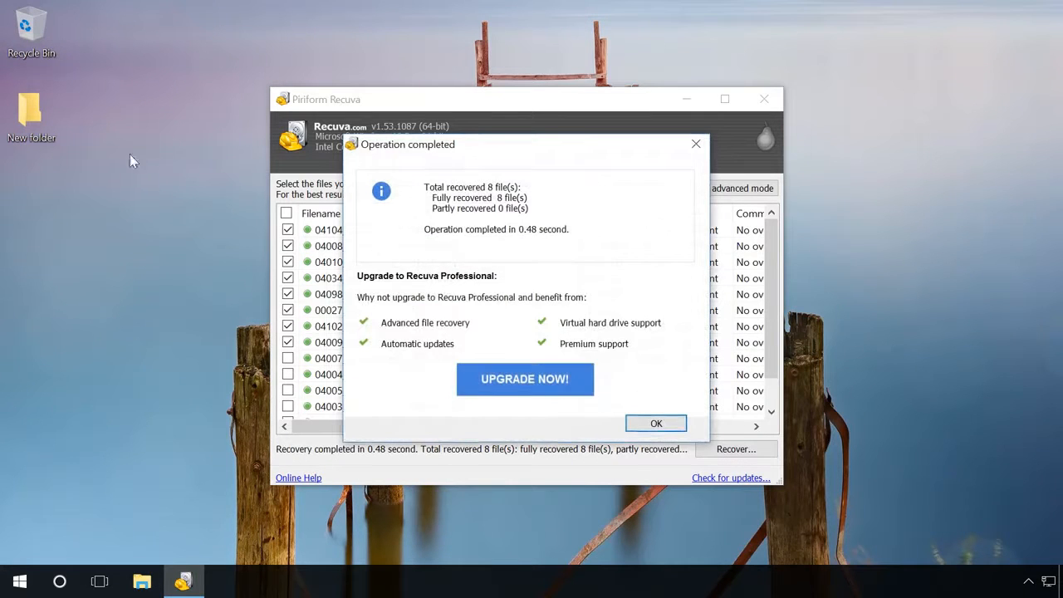
Check the recovered pictures in the desktop's New folder, and dismiss the folder window and the recovery report
double_click(41, 122)
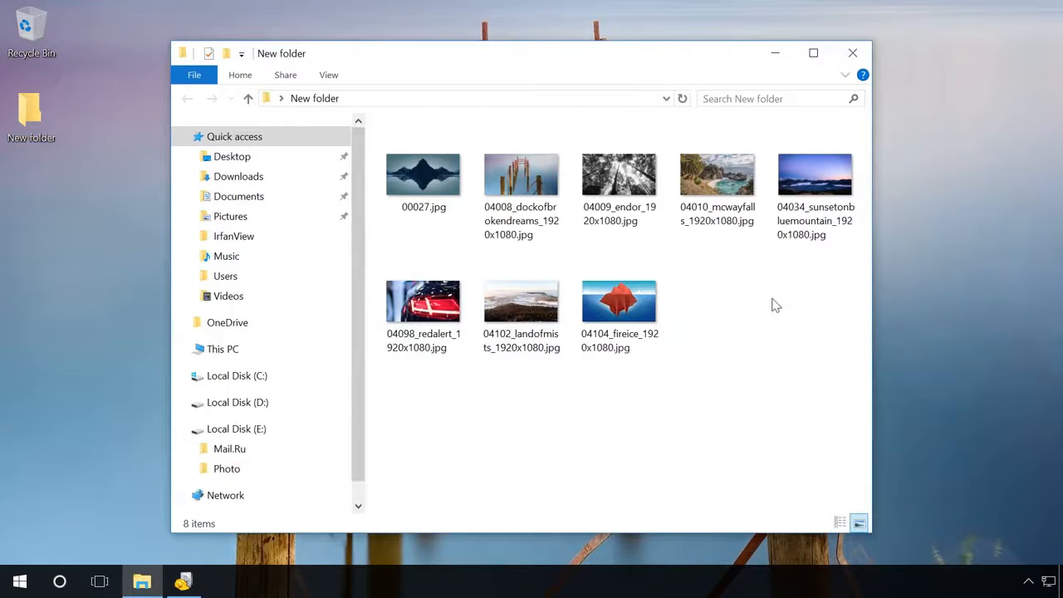
left_click(855, 53)
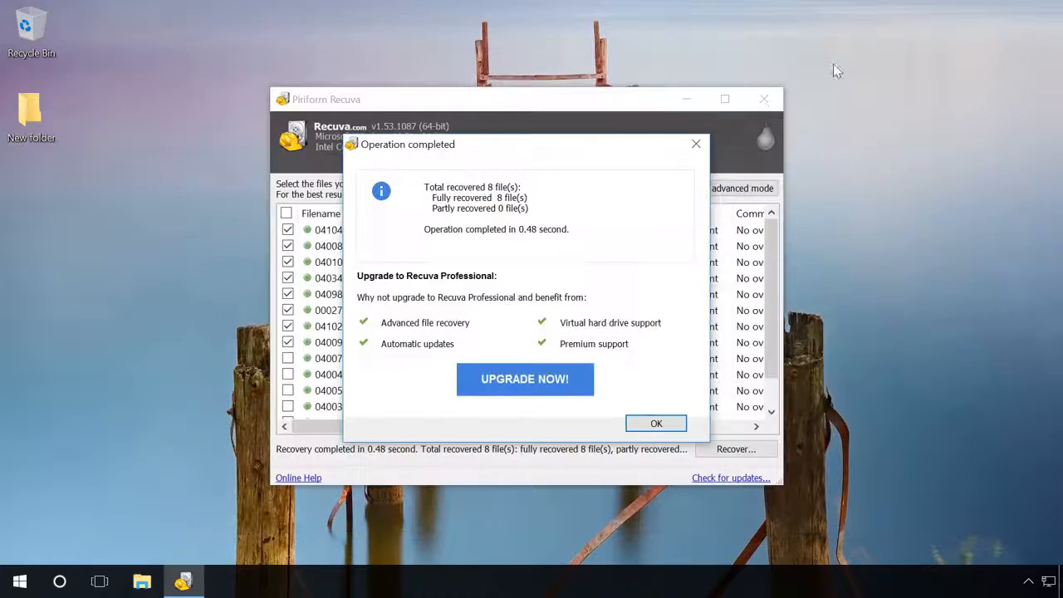
left_click(696, 146)
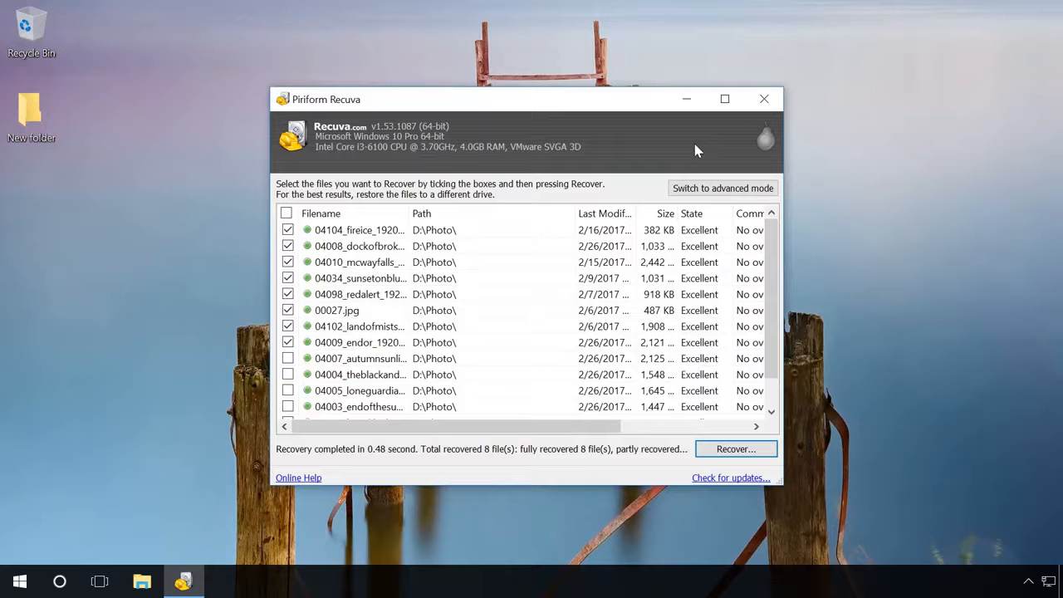
Switch Recuva to advanced mode, filter the found files by the name 00027 and select 00027.jpg
left_click(689, 189)
left_click(609, 188)
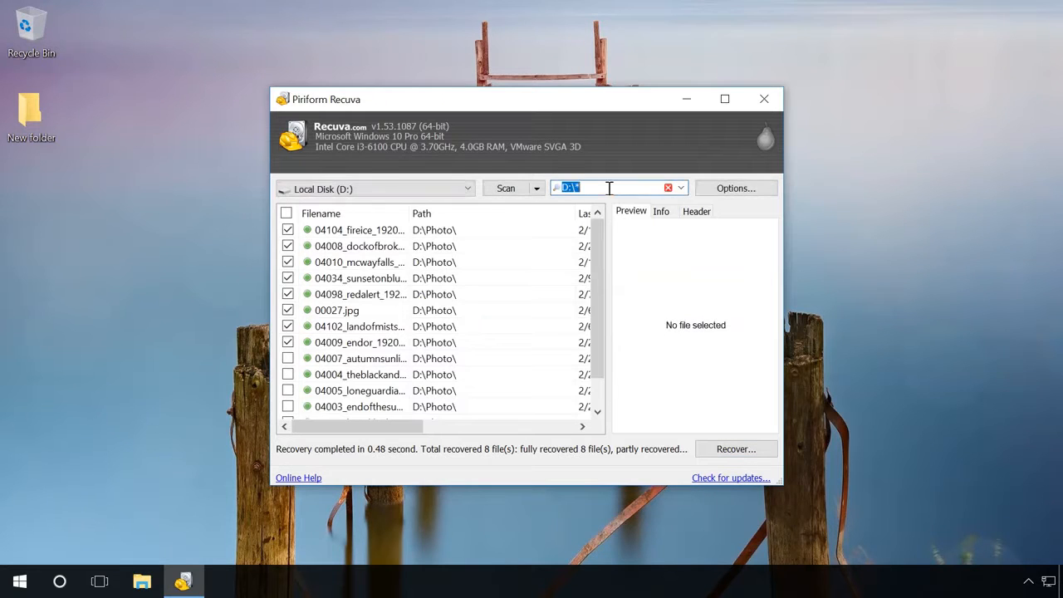
type("0002")
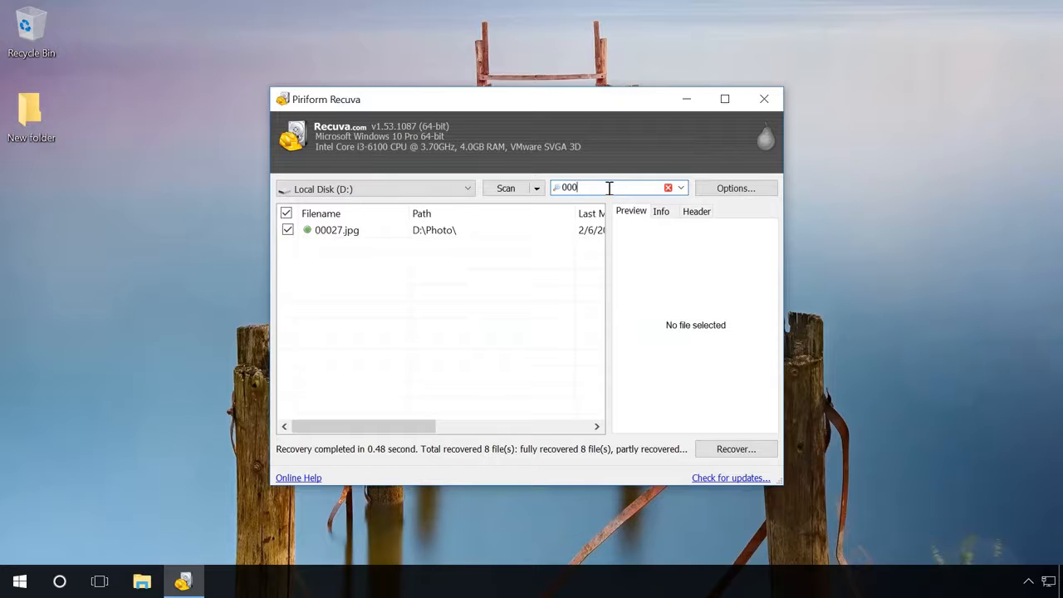
type("7")
left_click(337, 236)
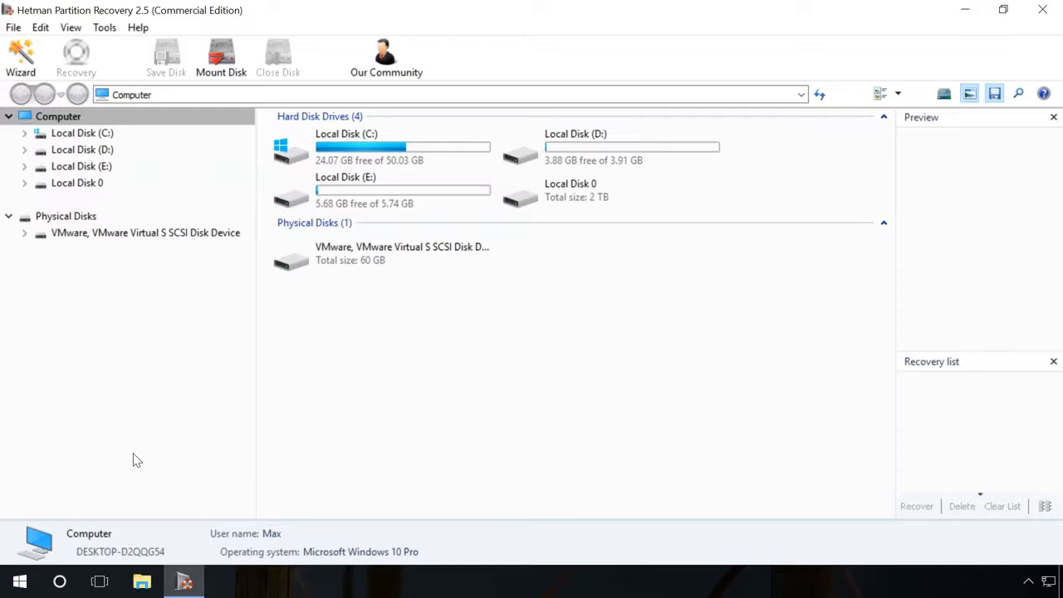
Run a fast scan of Local Disk (D:) in Hetman Partition Recovery and finish the wizard
double_click(88, 151)
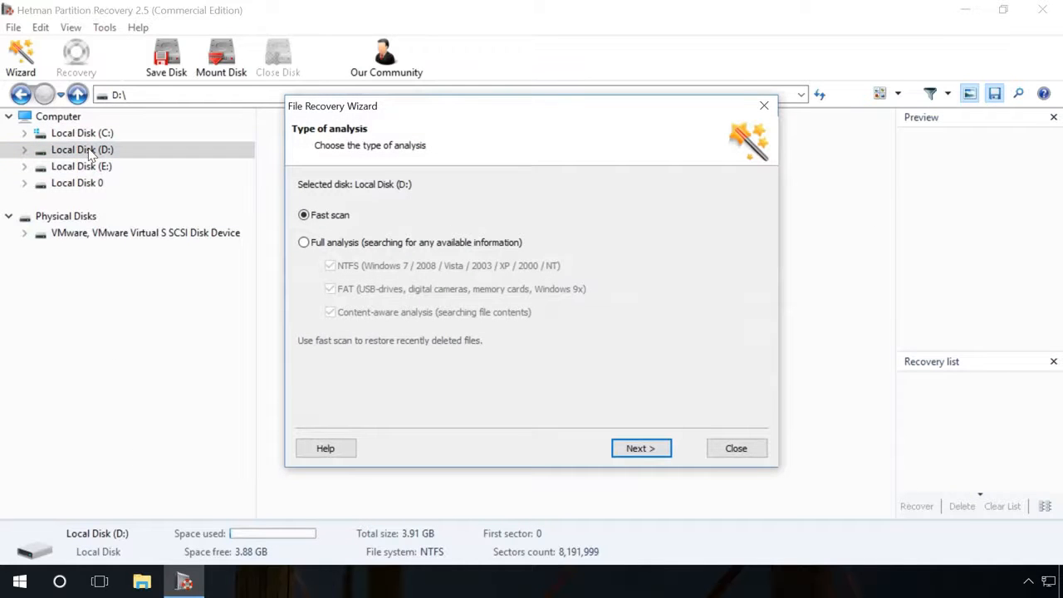
left_click(641, 451)
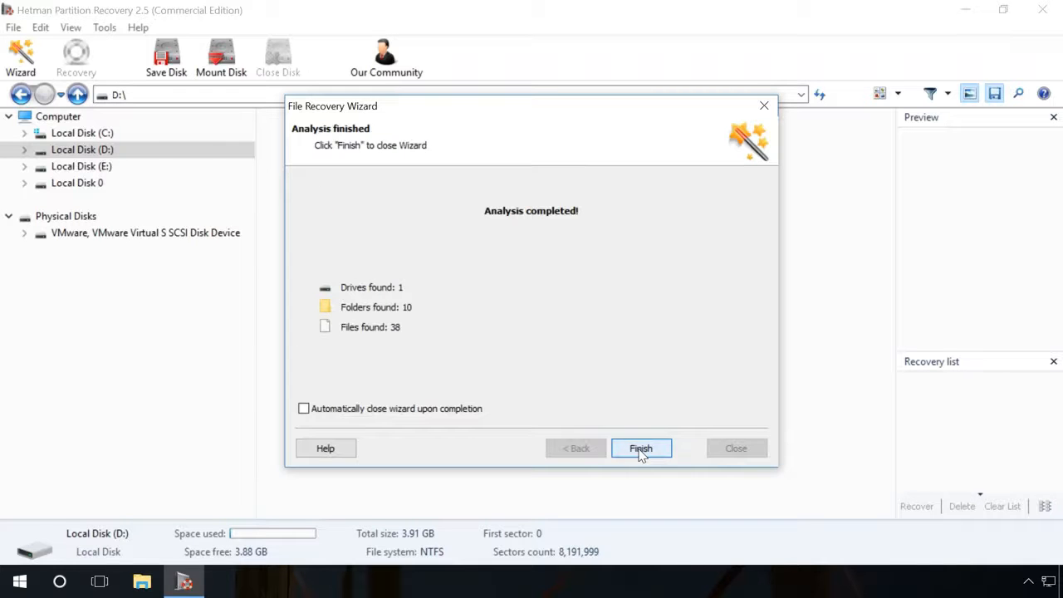
left_click(640, 449)
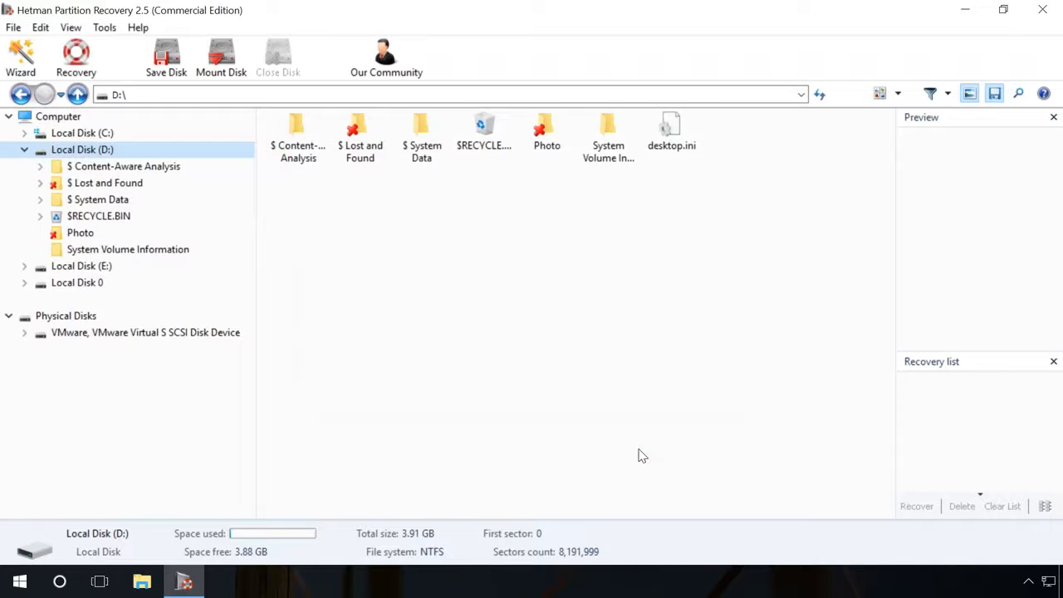
Search the deleted Photo folder on Local Disk (D:) for the file name 00027, with the advanced search options expanded
left_click(78, 233)
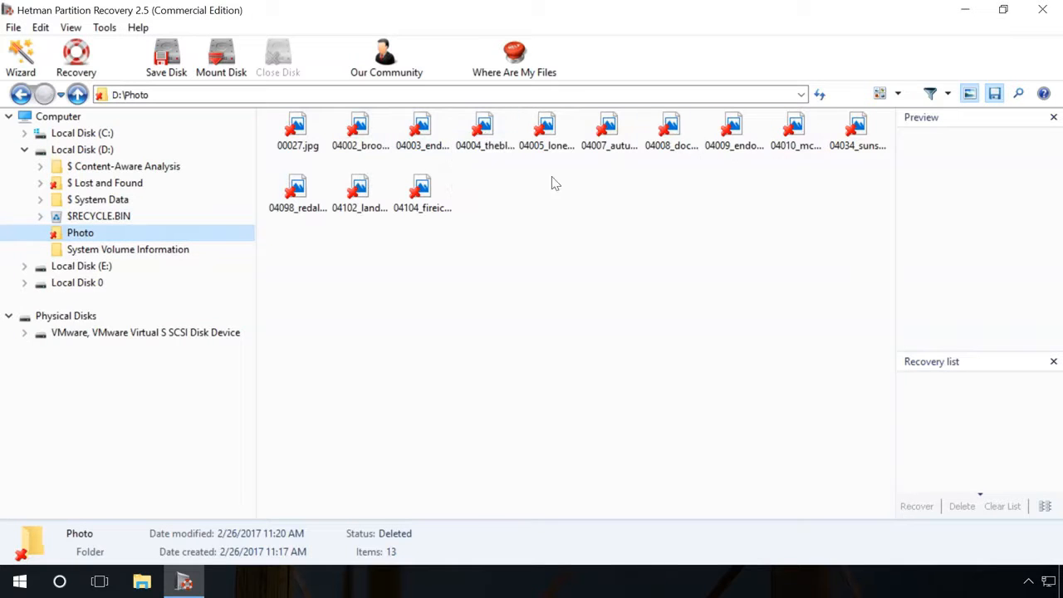
left_click(1019, 95)
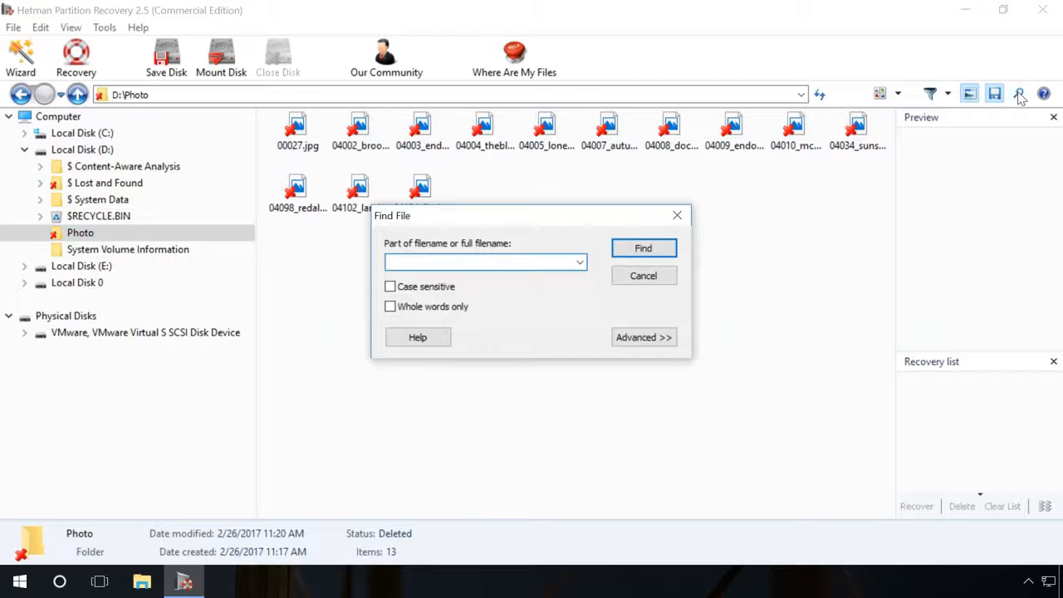
left_click(643, 338)
left_click_drag(519, 223, 506, 104)
left_click(467, 140)
type("00027")
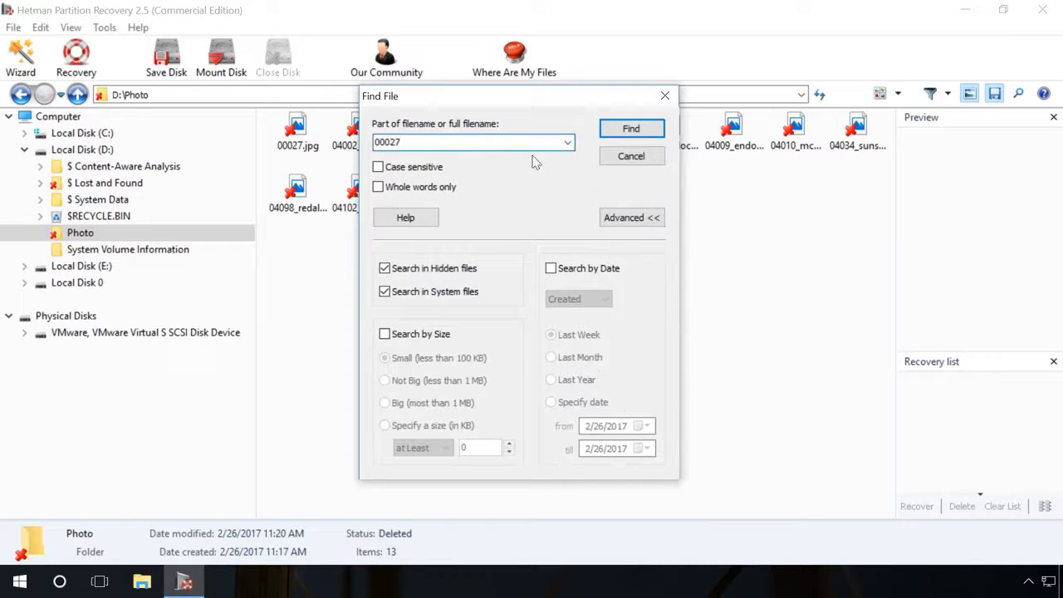
left_click(642, 130)
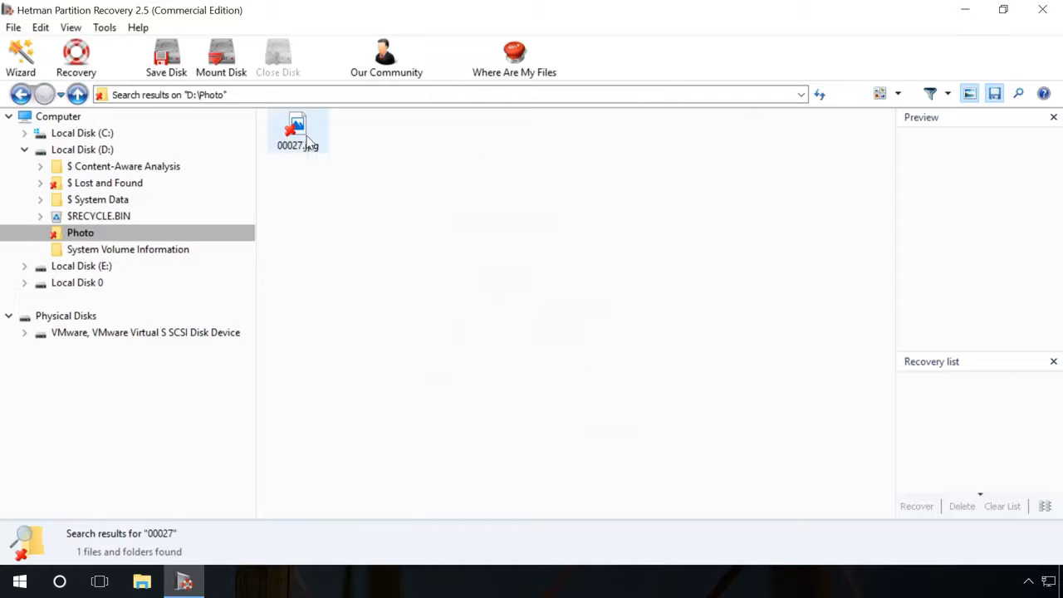
Add 00027, 04002, 04003, 04004, 04098, 04102 and 04104 from the Photo folder to the recovery list, and preview 04005_loneguardian_1920x1080.jpg
left_click(87, 235)
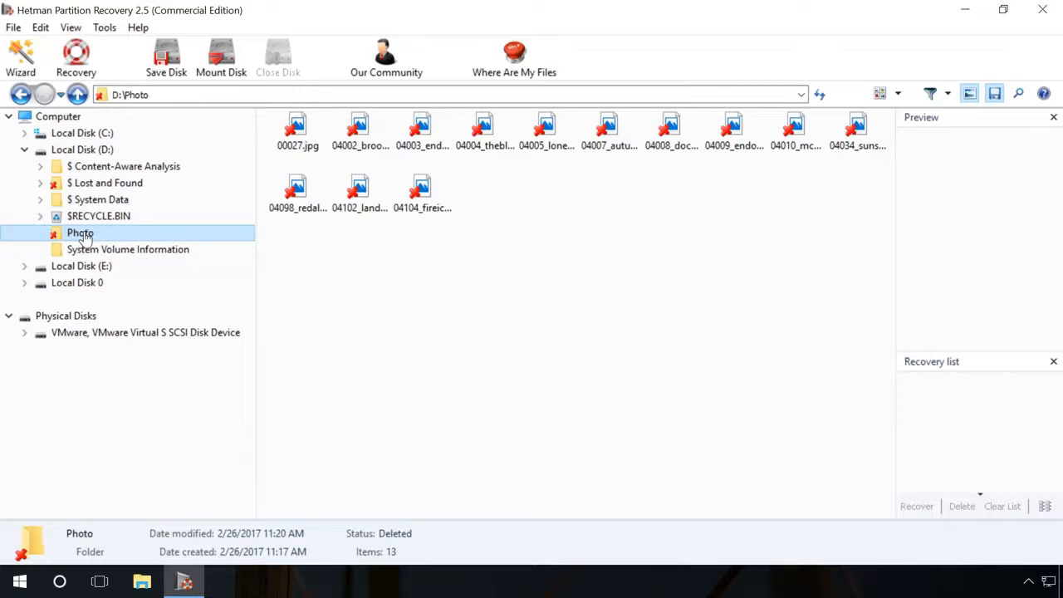
left_click_drag(299, 225, 482, 120)
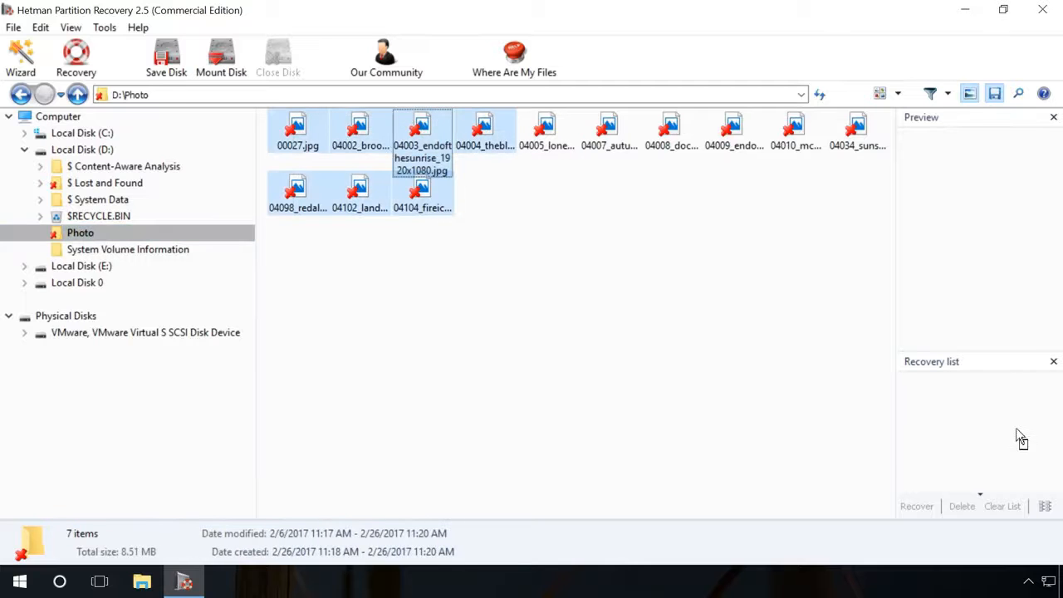
left_click_drag(1022, 440, 1022, 440)
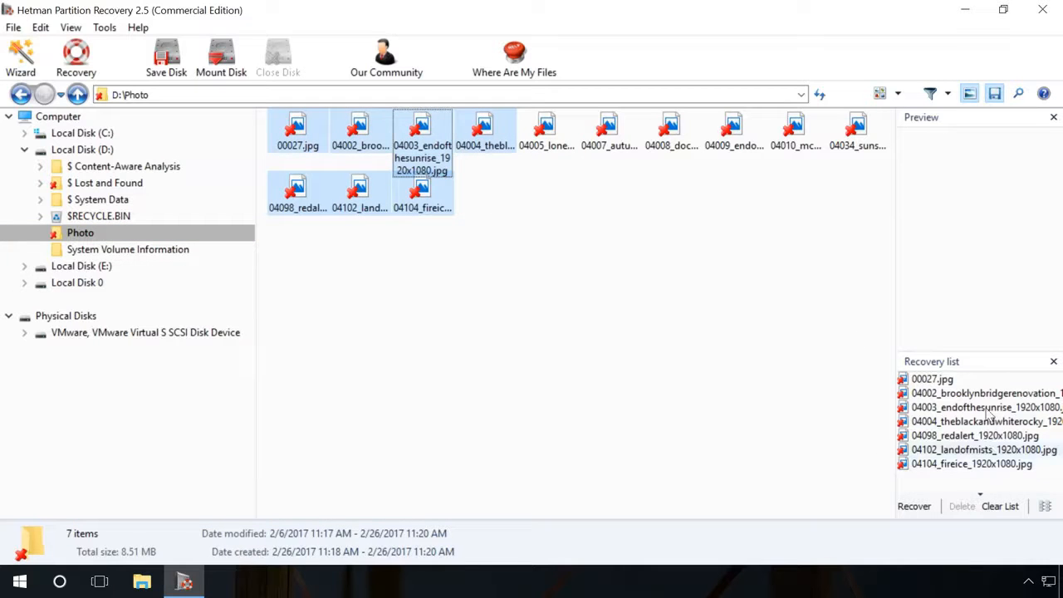
left_click(548, 140)
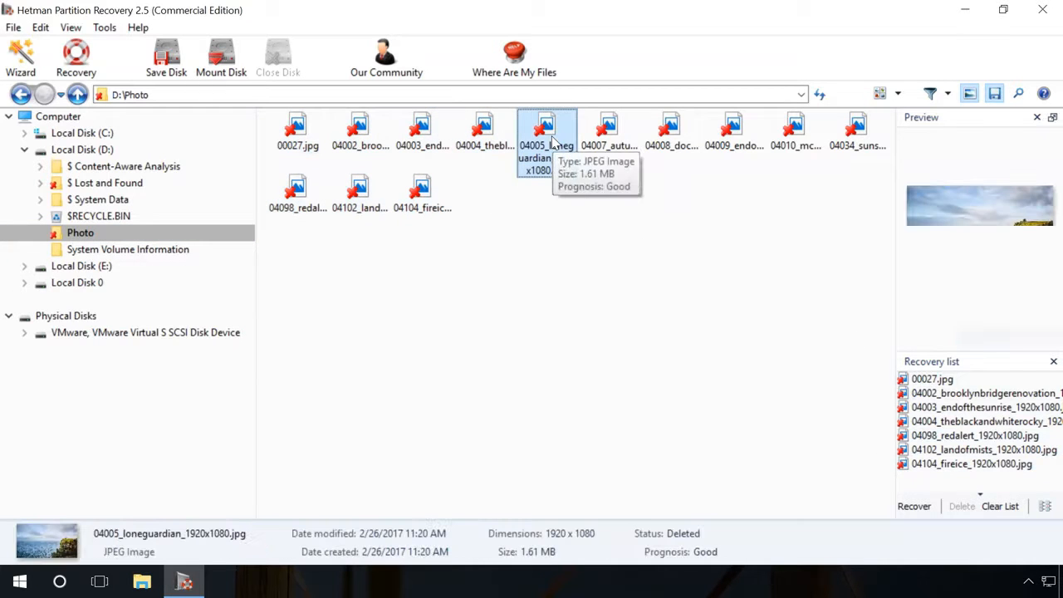
Open the disk image creation settings for Local Disk (D:)
left_click(110, 152)
left_click(166, 56)
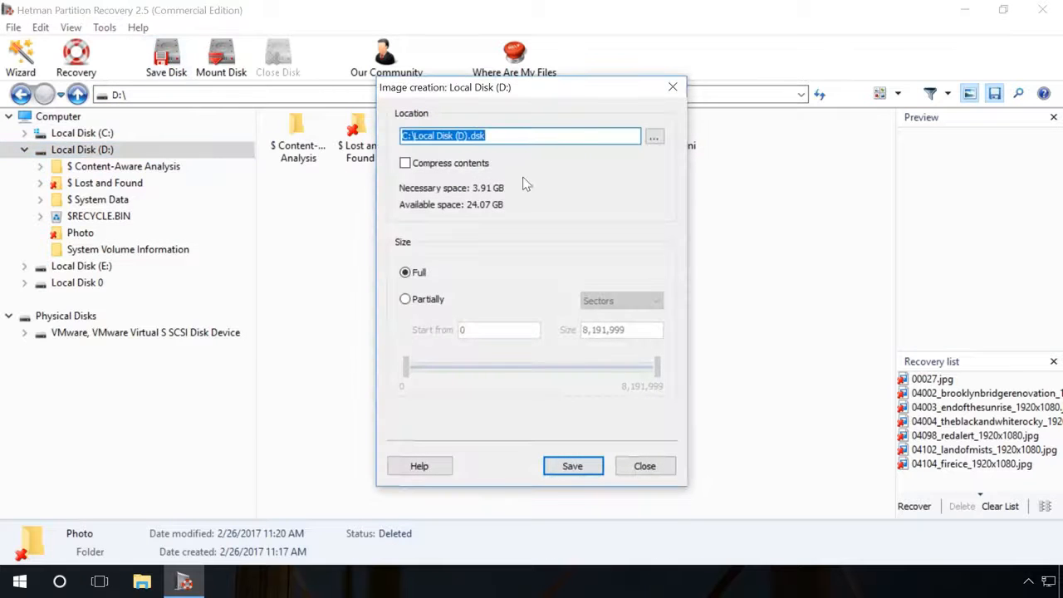